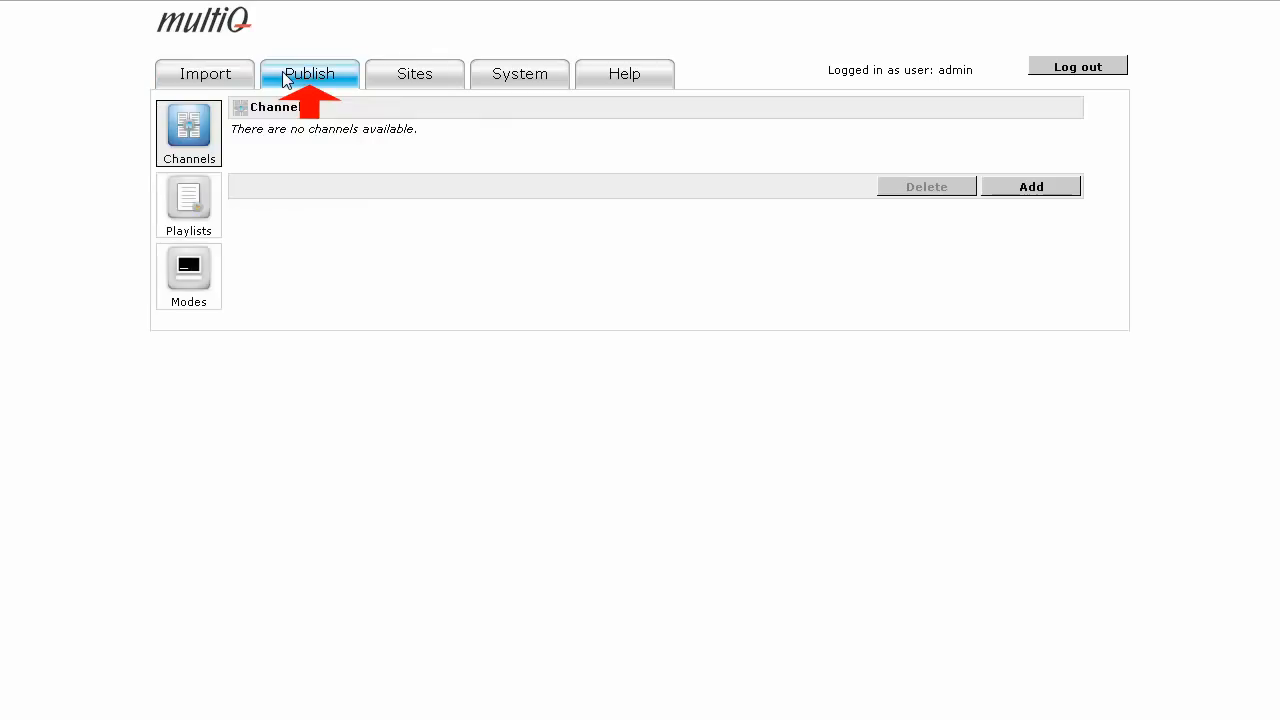
click(398, 82)
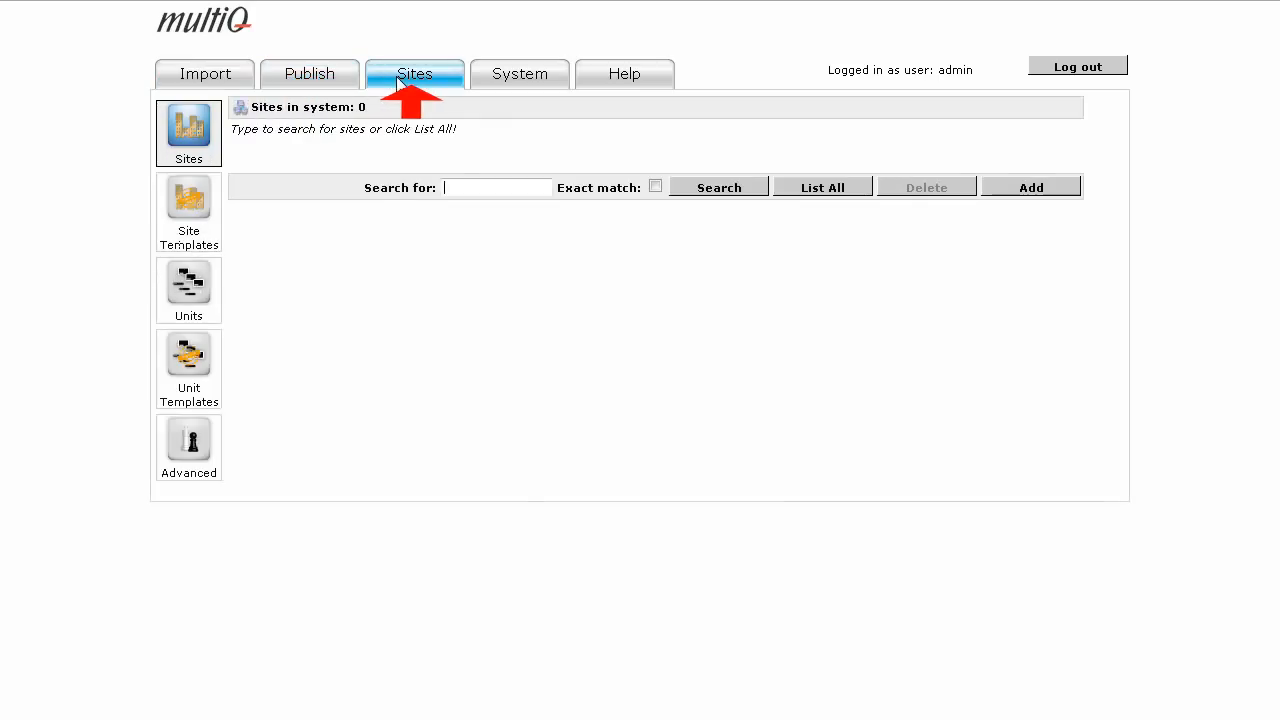
click(491, 88)
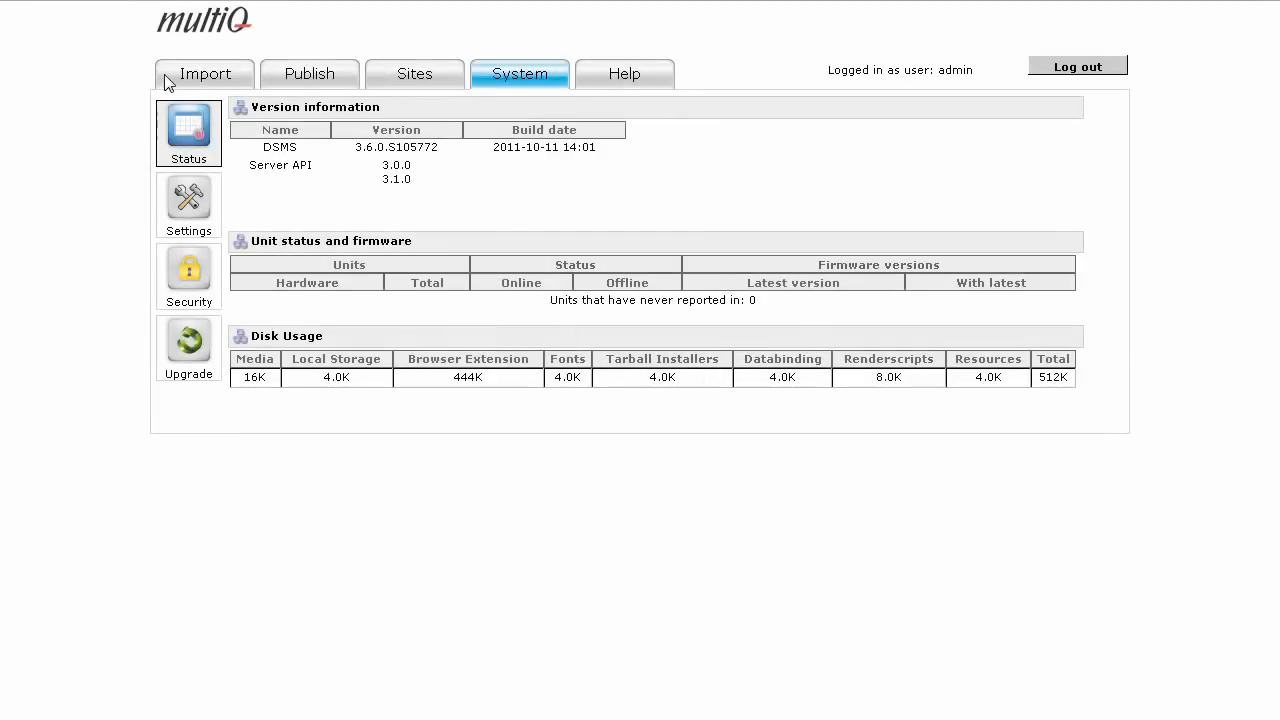
click(174, 77)
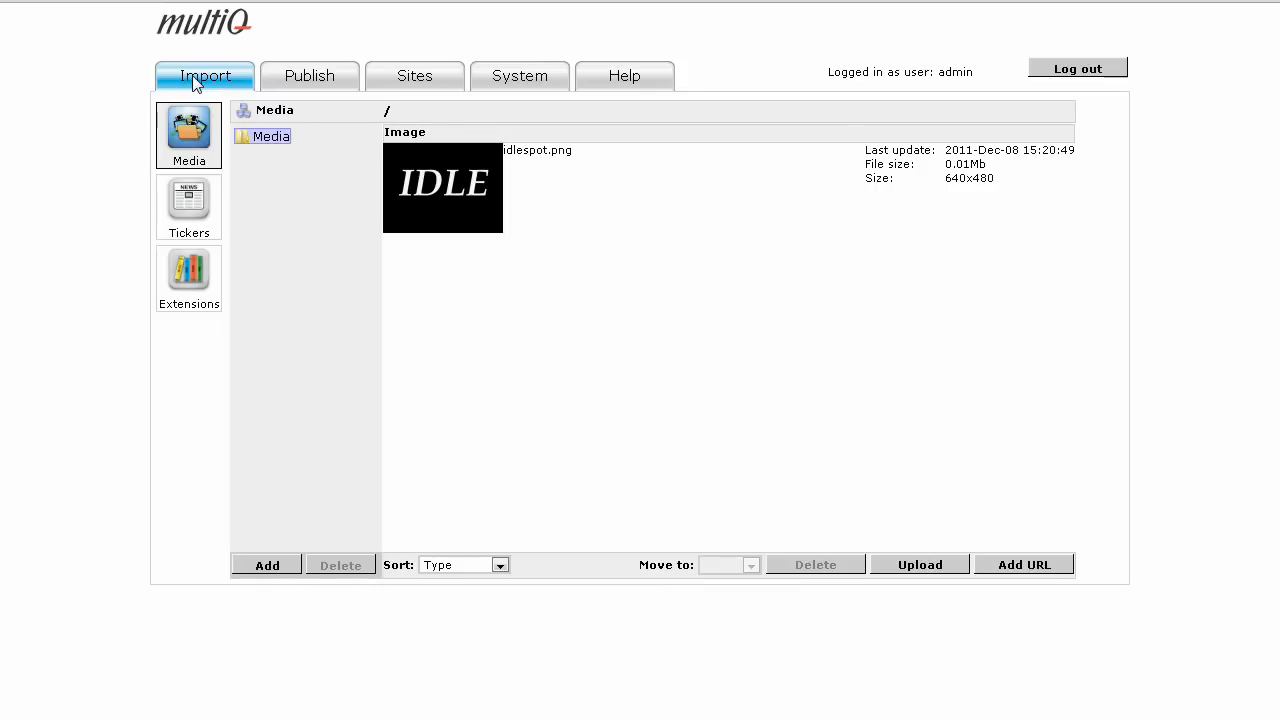
click(1024, 566)
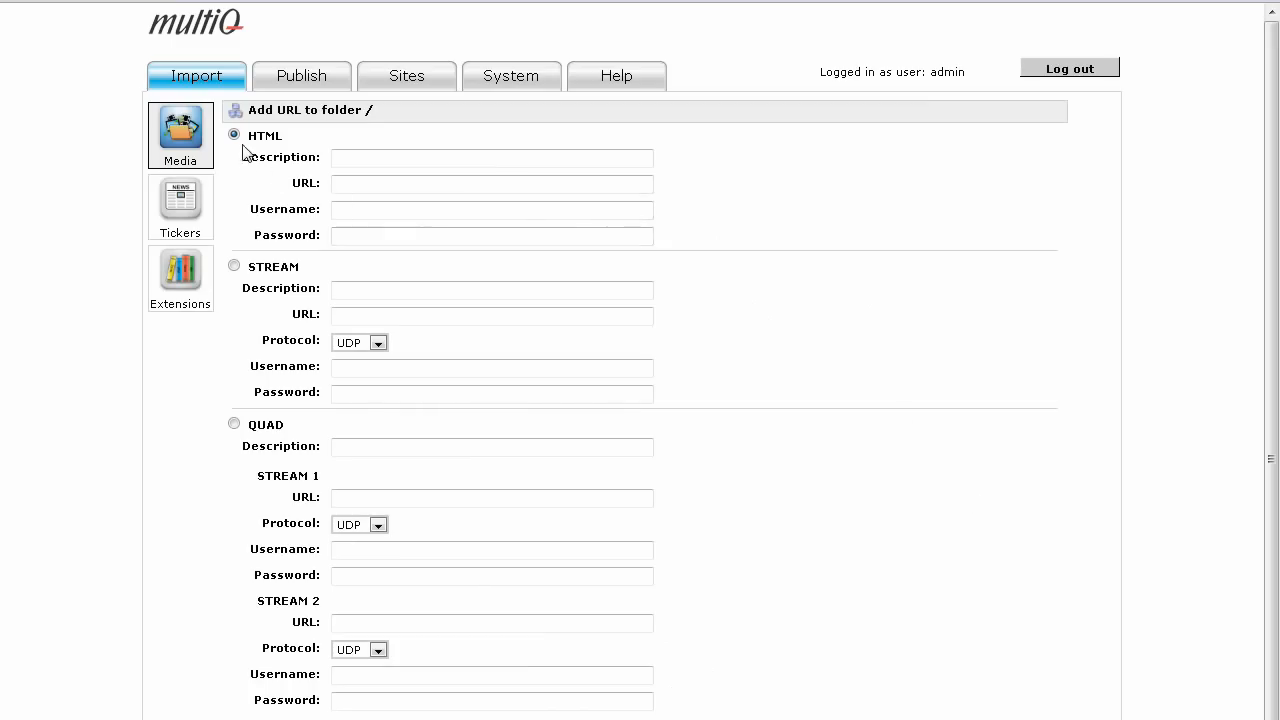
click(363, 164)
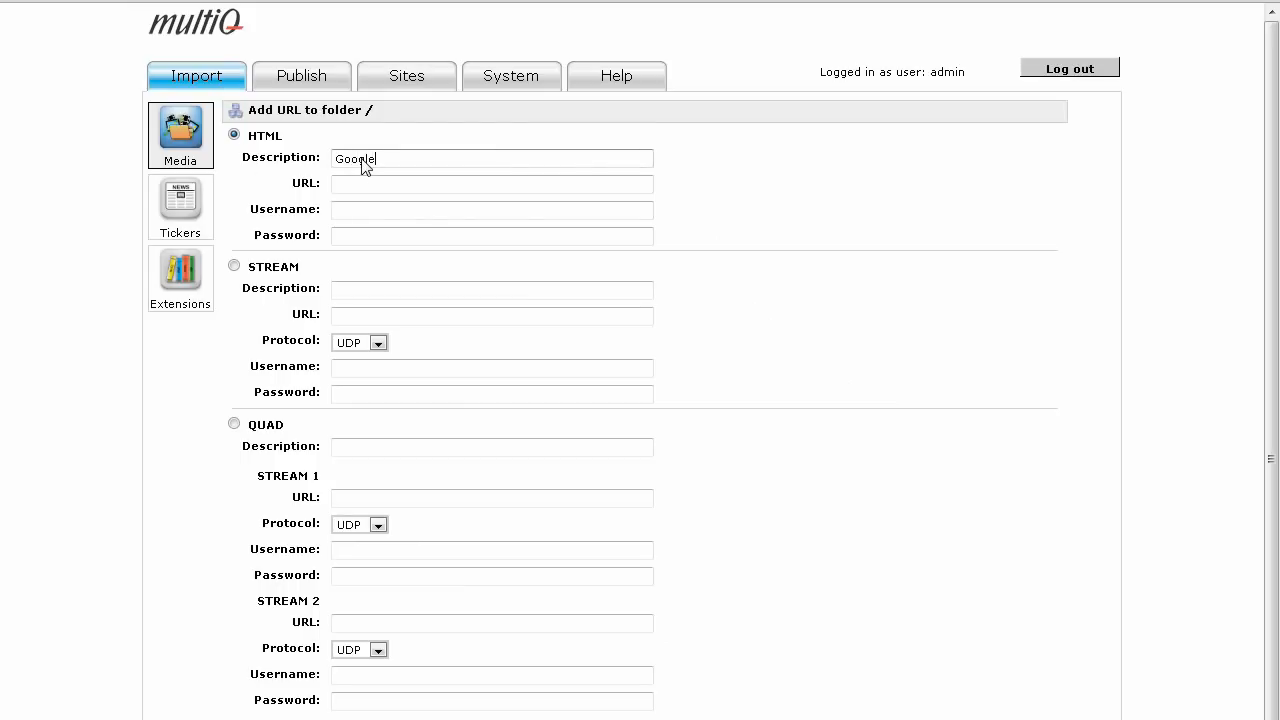
click(361, 189)
text(http)
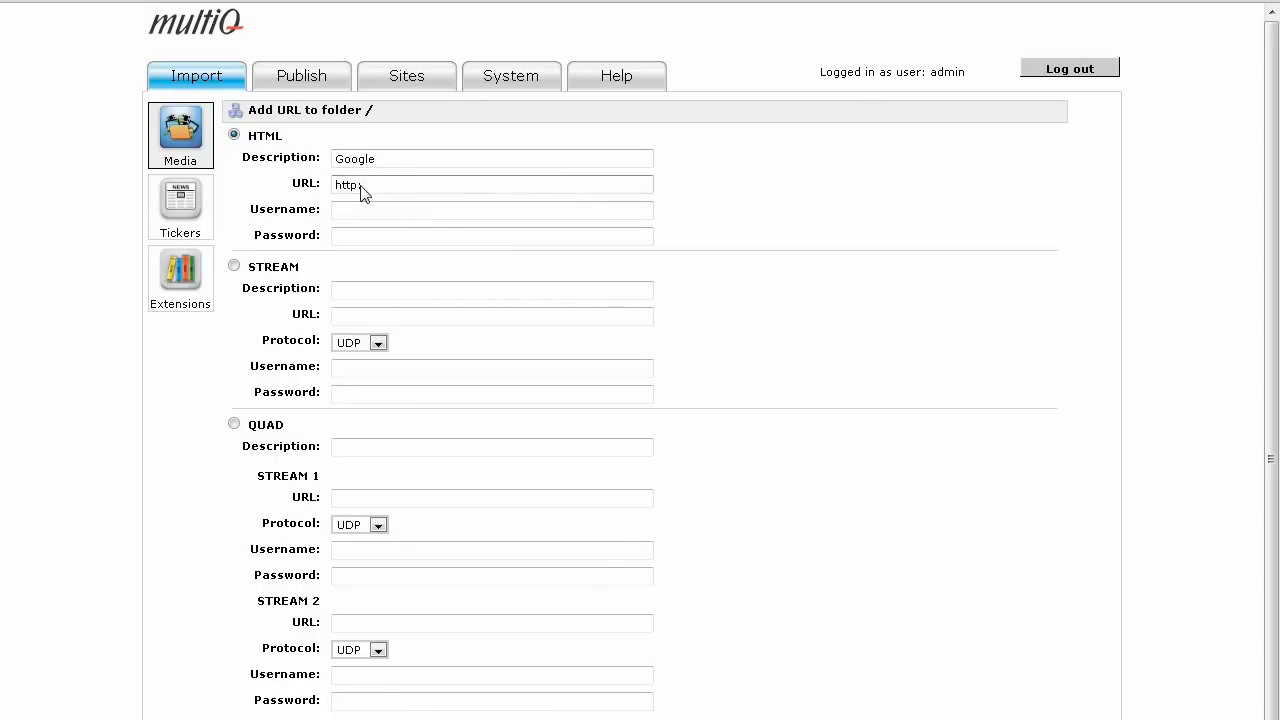
text(://www.google.com)
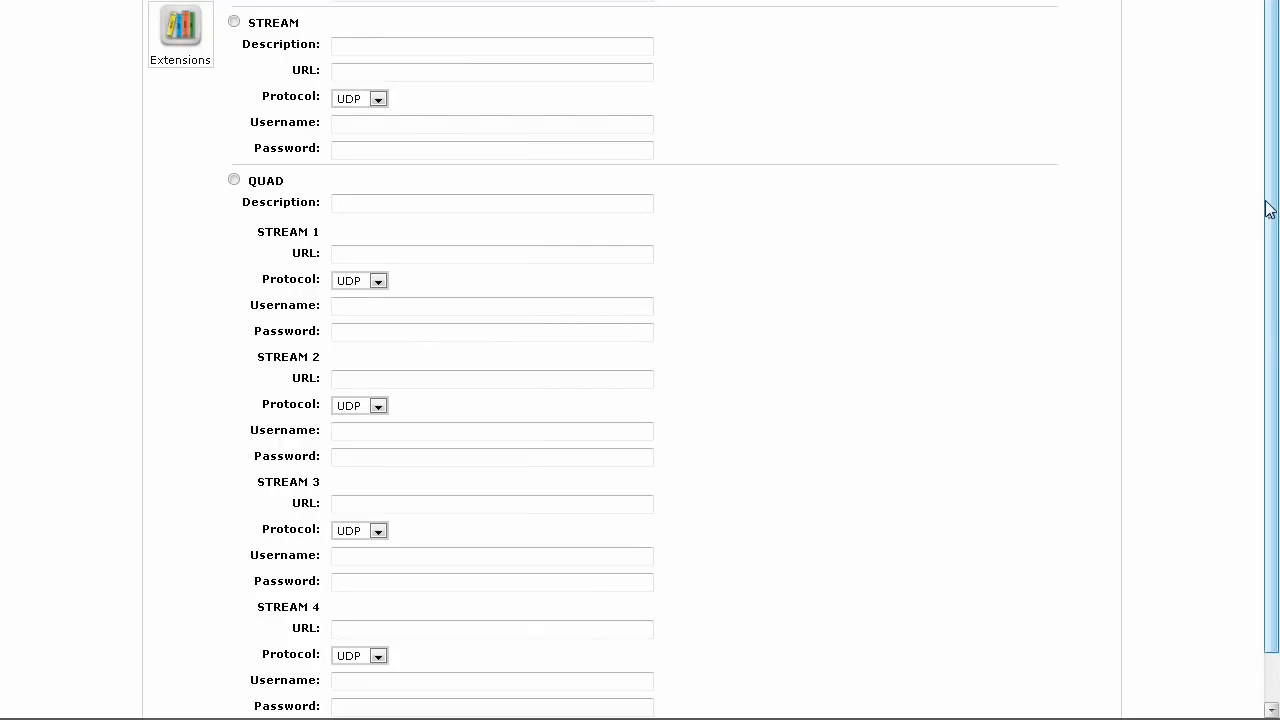
drag(1272, 431, 1276, 463)
drag(1276, 226, 1276, 250)
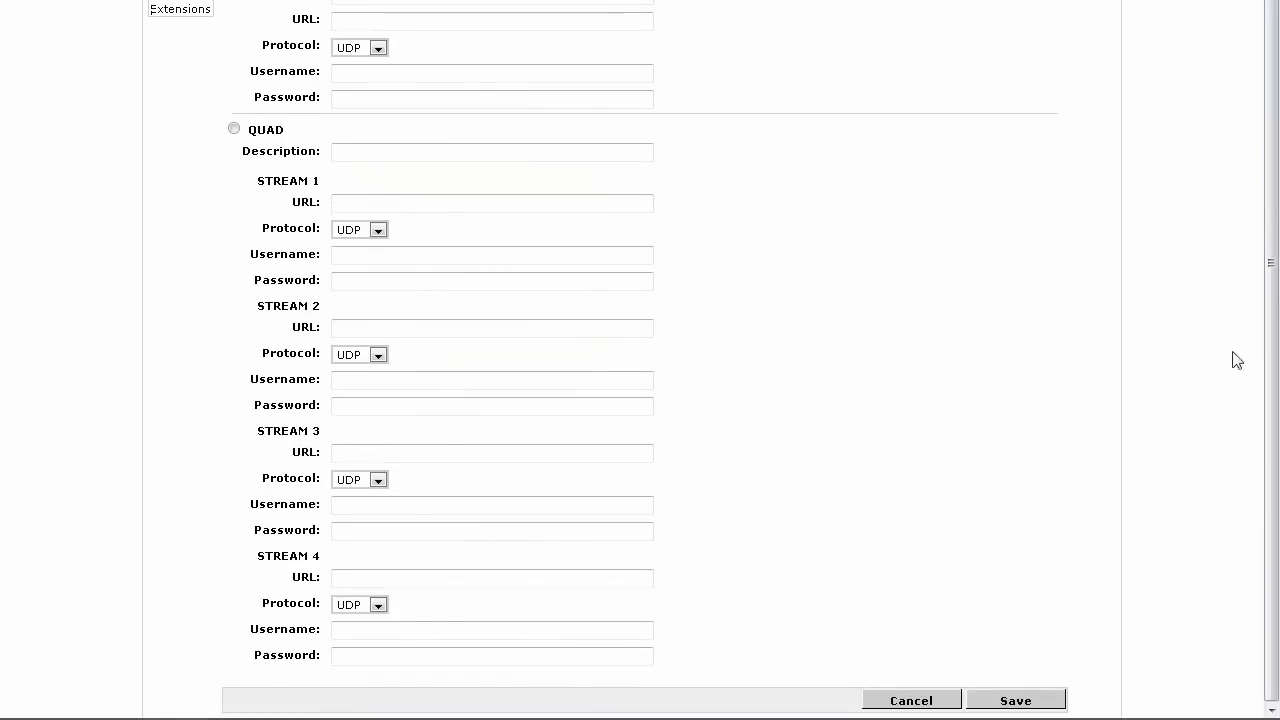
click(1015, 700)
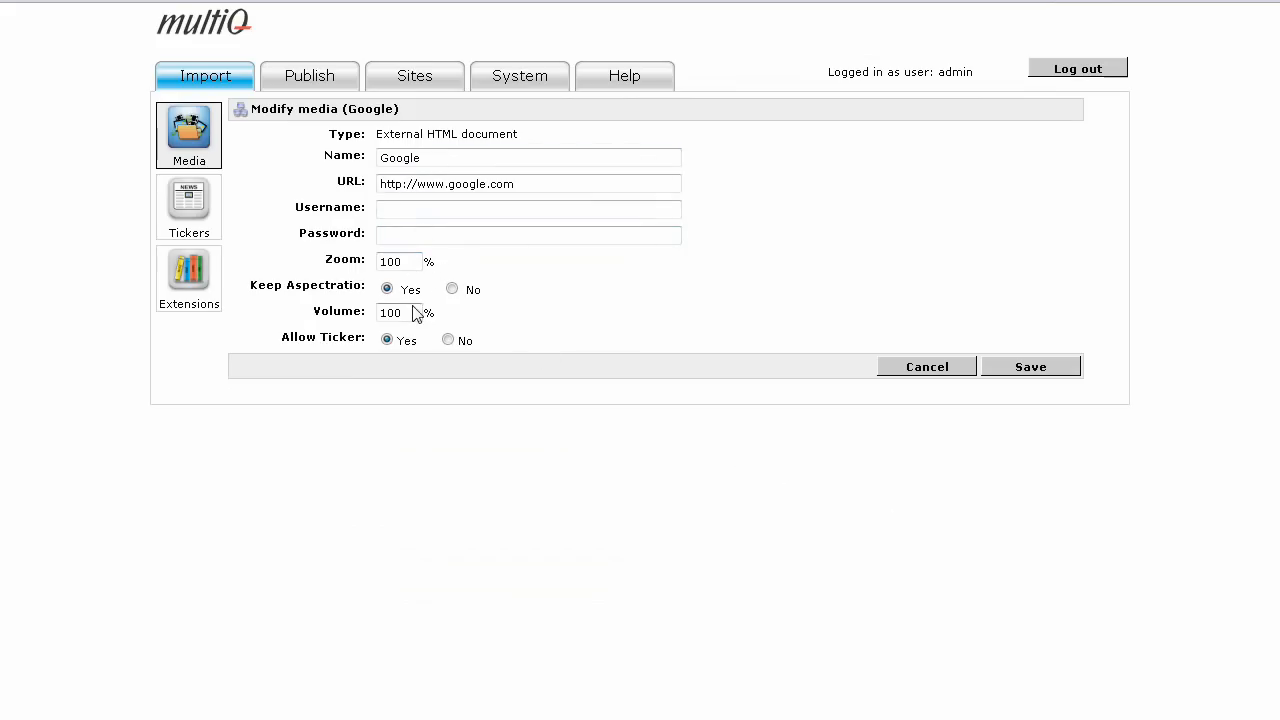
Set the zoom of the Google media item to 130% and save it.
double_click(408, 264)
text(130)
click(1008, 372)
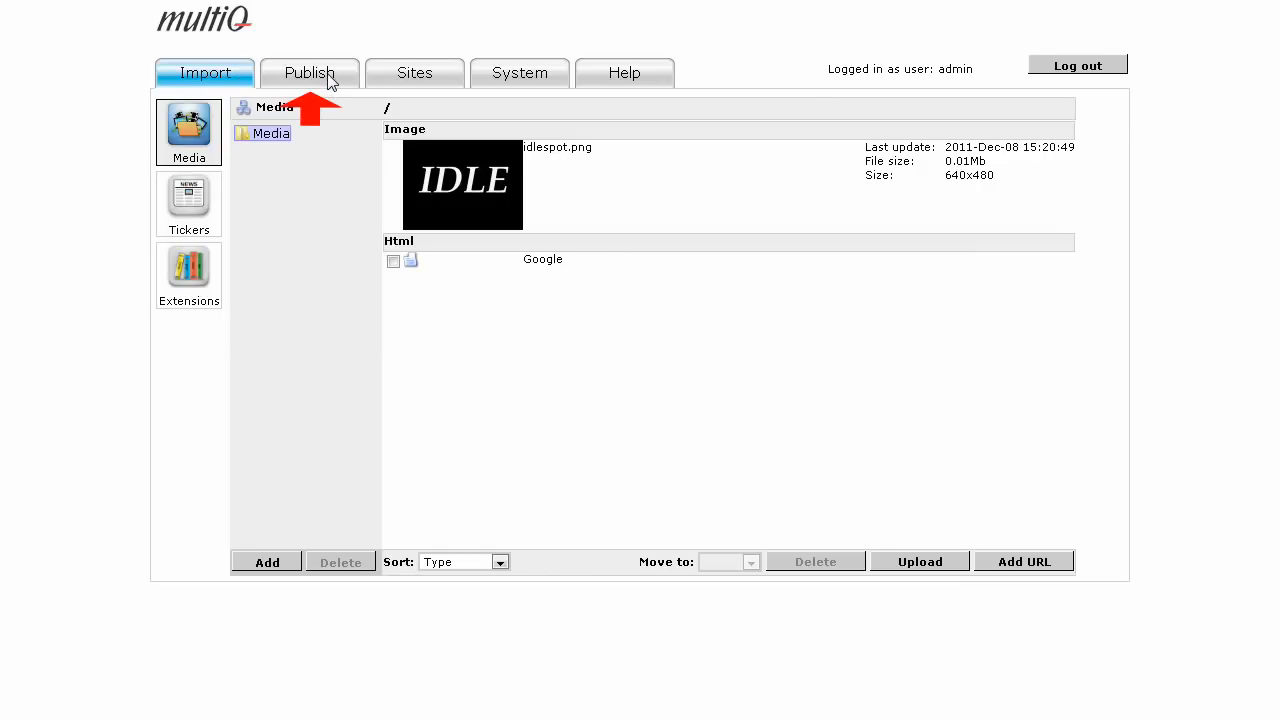
Add a media-type channel for publishing, named My Web Channel.
click(330, 80)
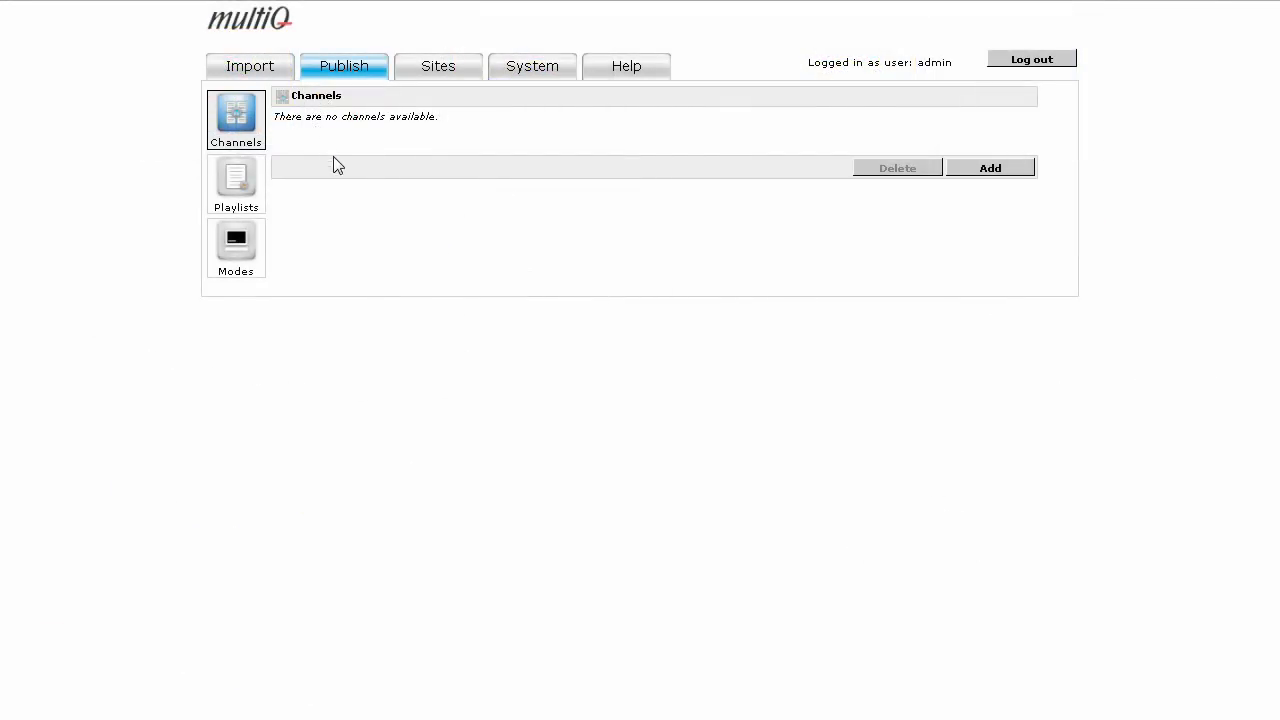
click(973, 177)
click(447, 128)
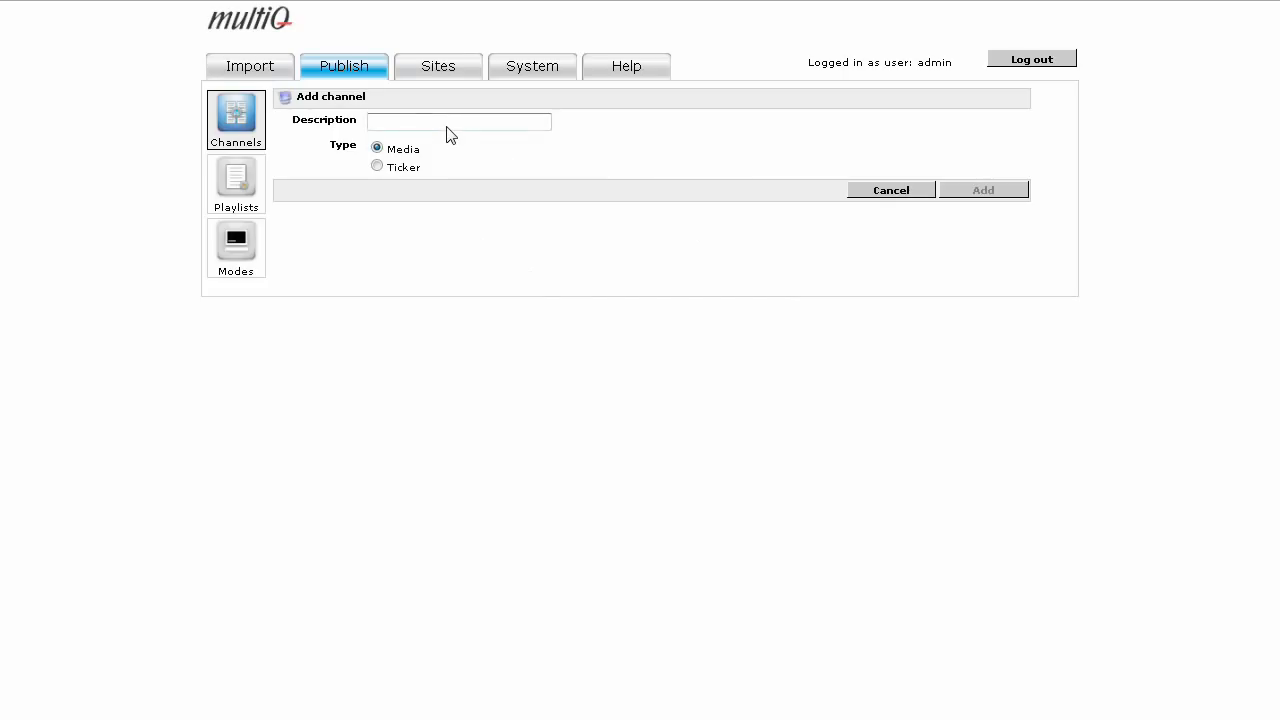
text(My Web Channel)
click(971, 195)
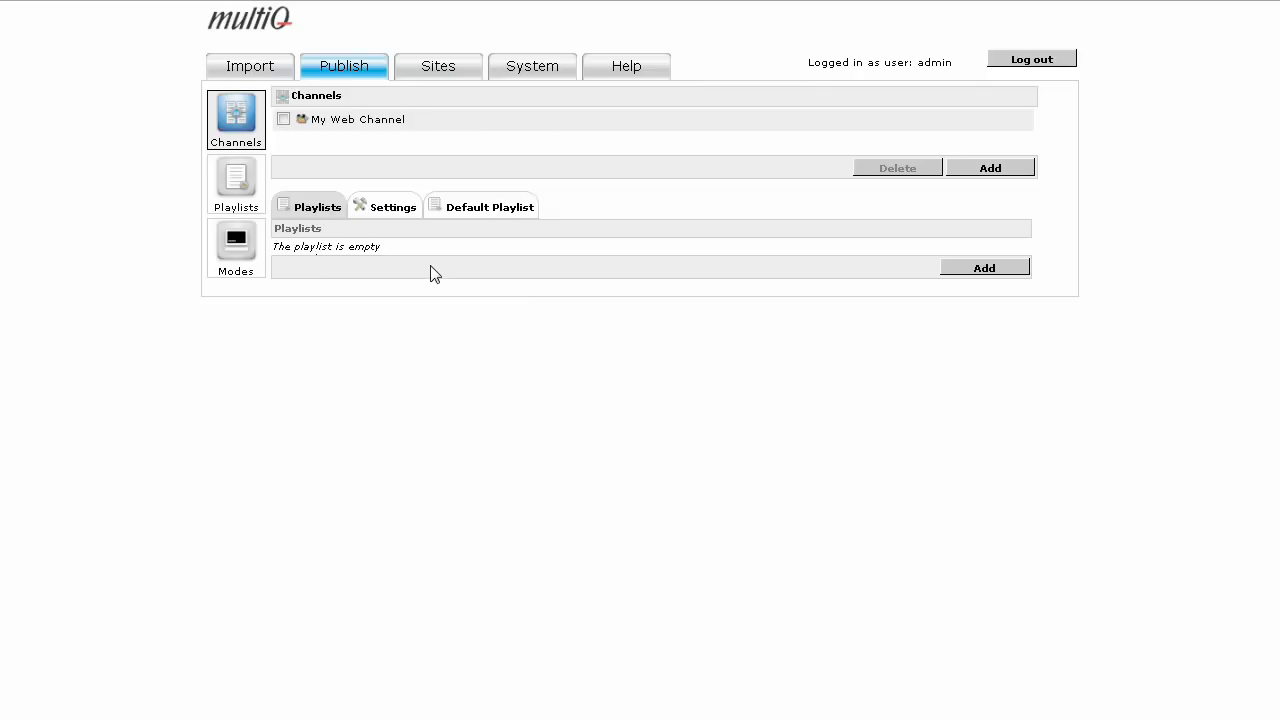
Add the Google page to My Web Channel's playlist and save it with a display time of 150 s.
click(980, 273)
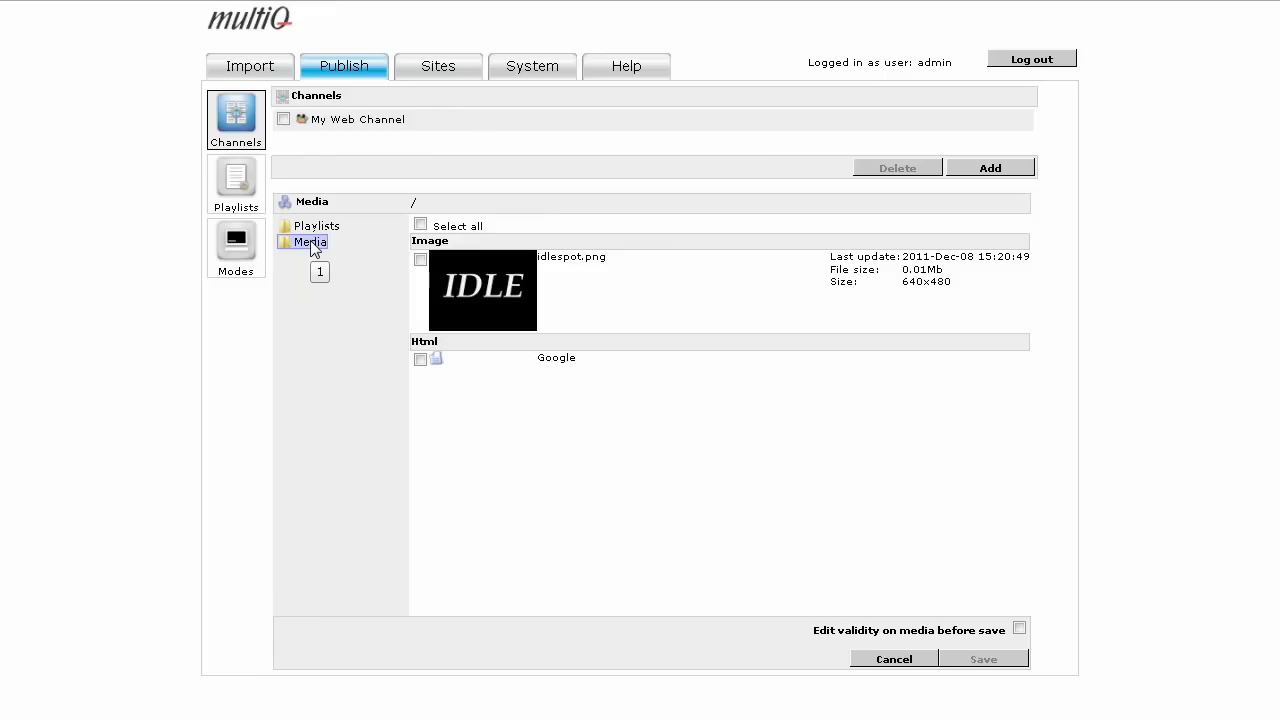
click(420, 359)
click(1008, 664)
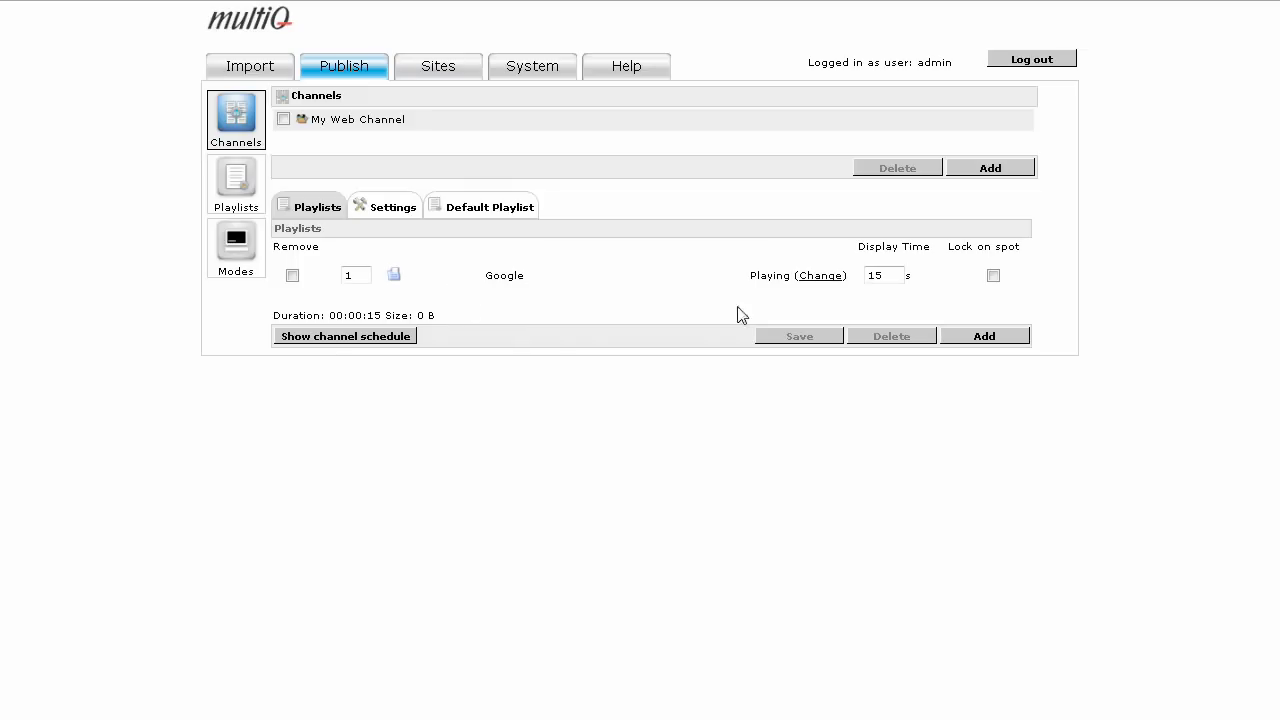
click(886, 280)
click(809, 341)
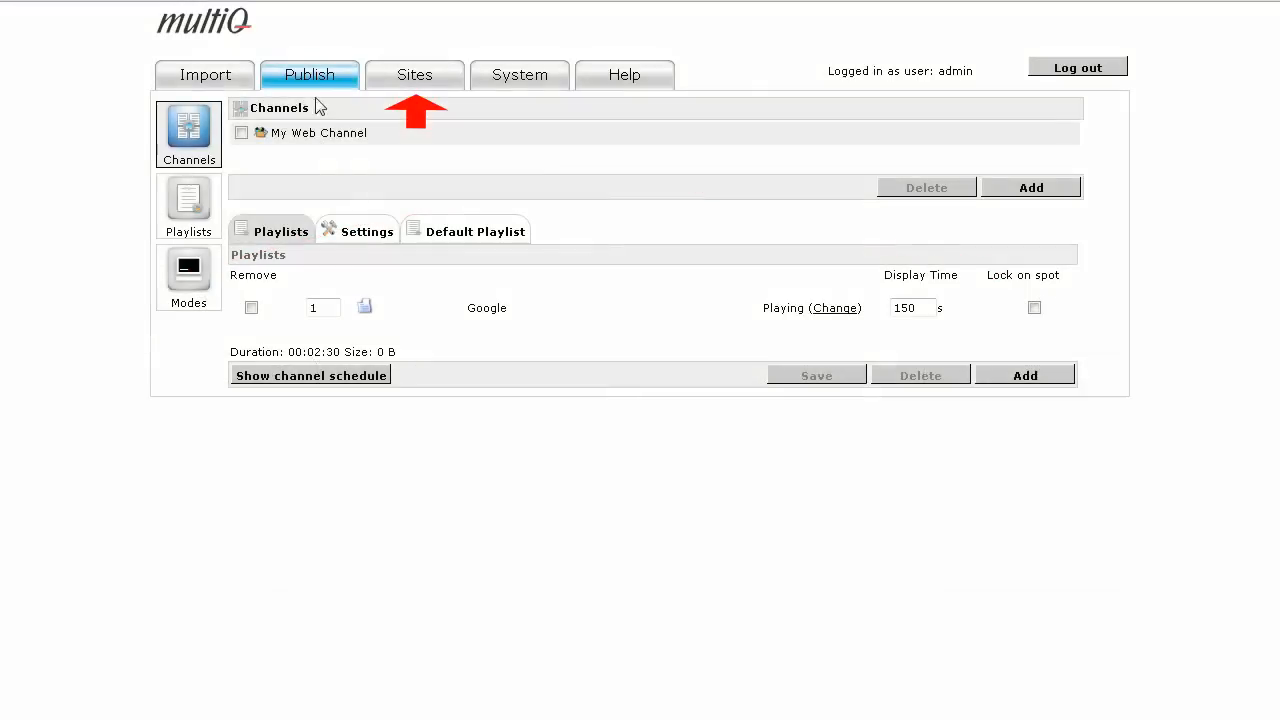
Add a site named My First Store without a base template.
click(418, 86)
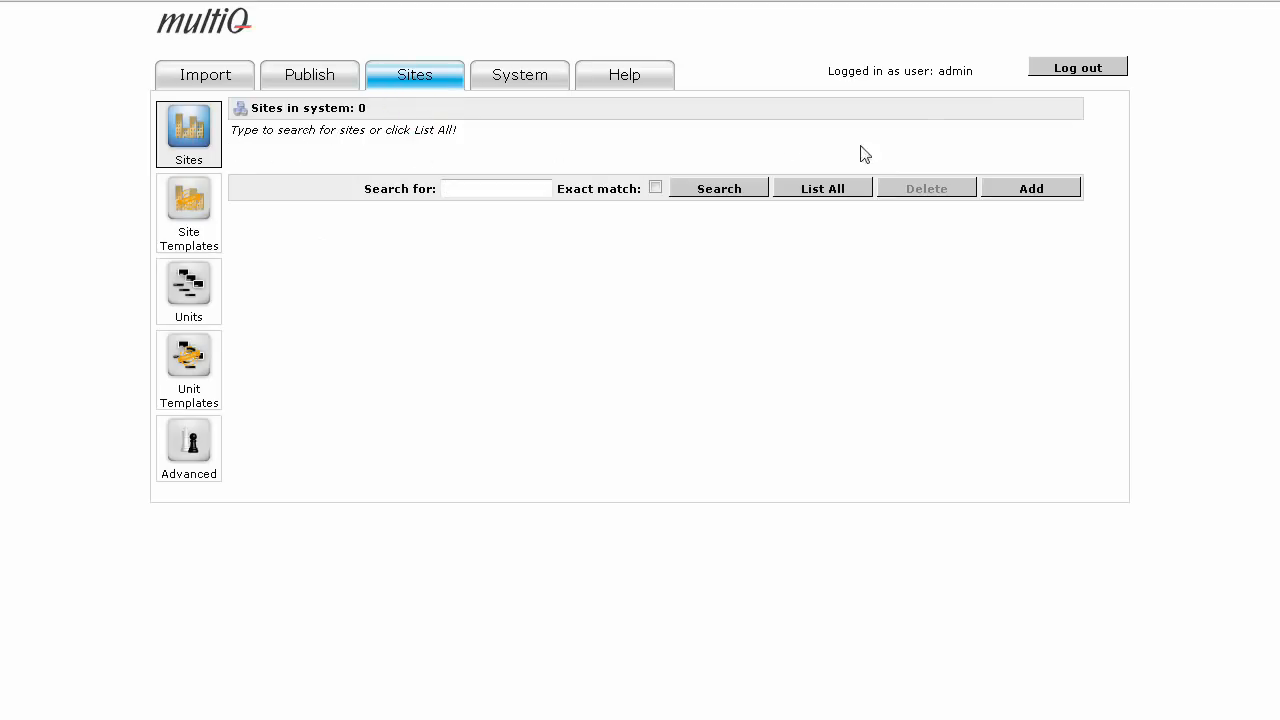
click(1023, 191)
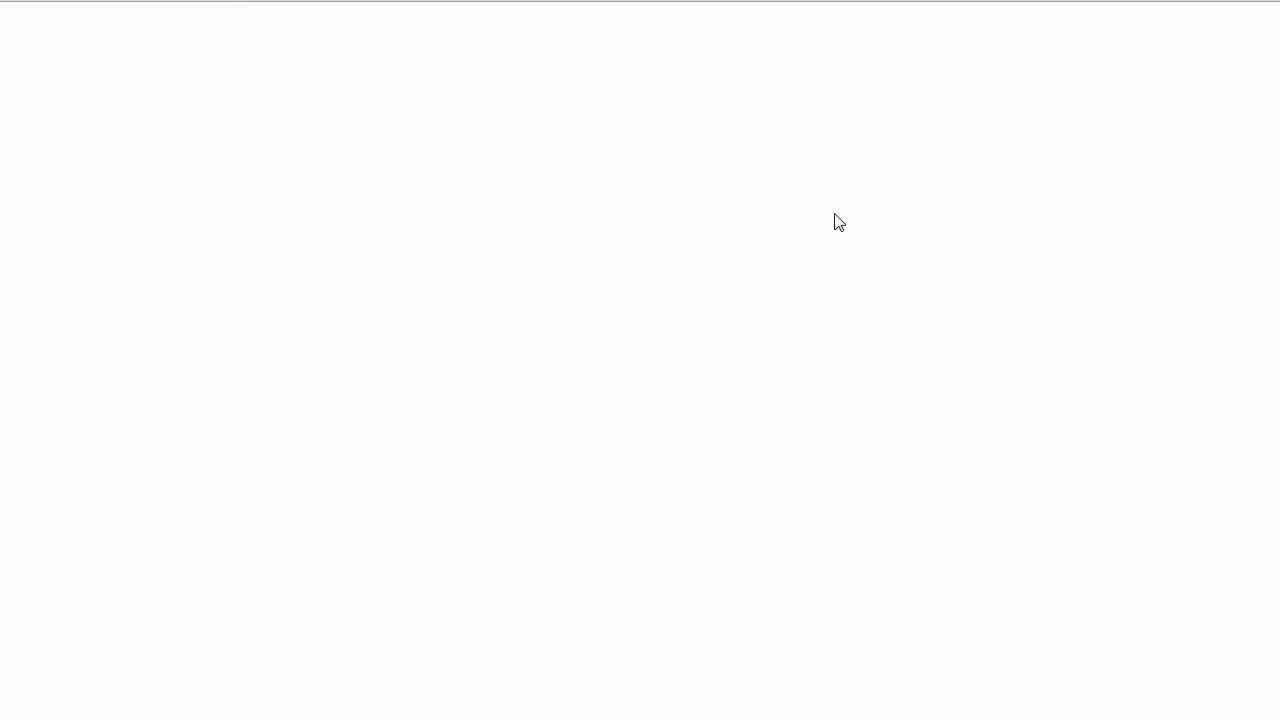
click(381, 140)
text(My Firs)
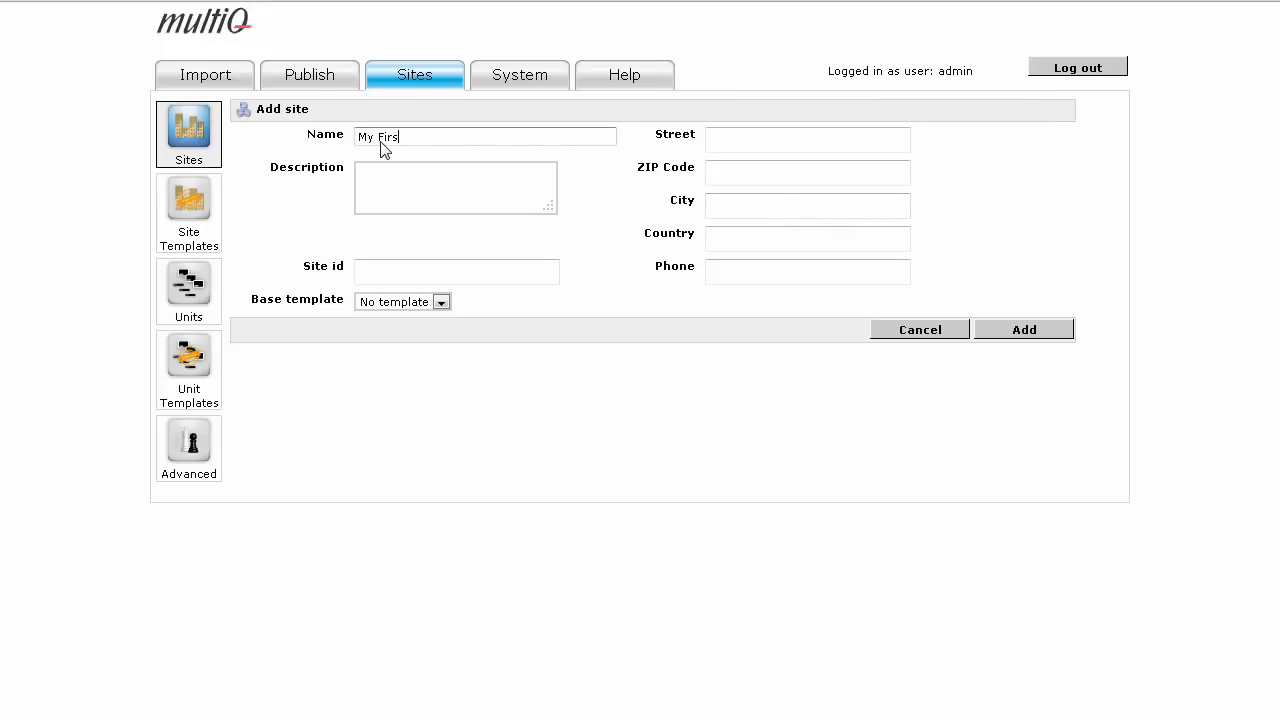
text(t Store)
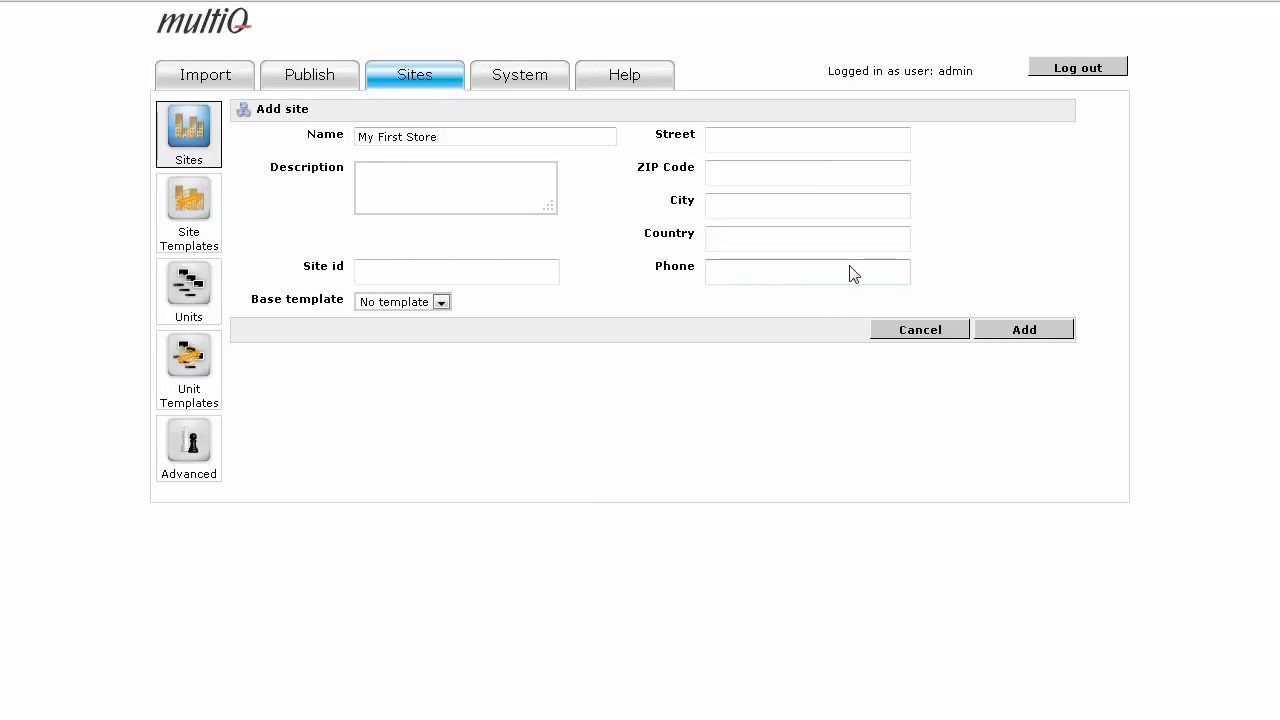
click(1024, 338)
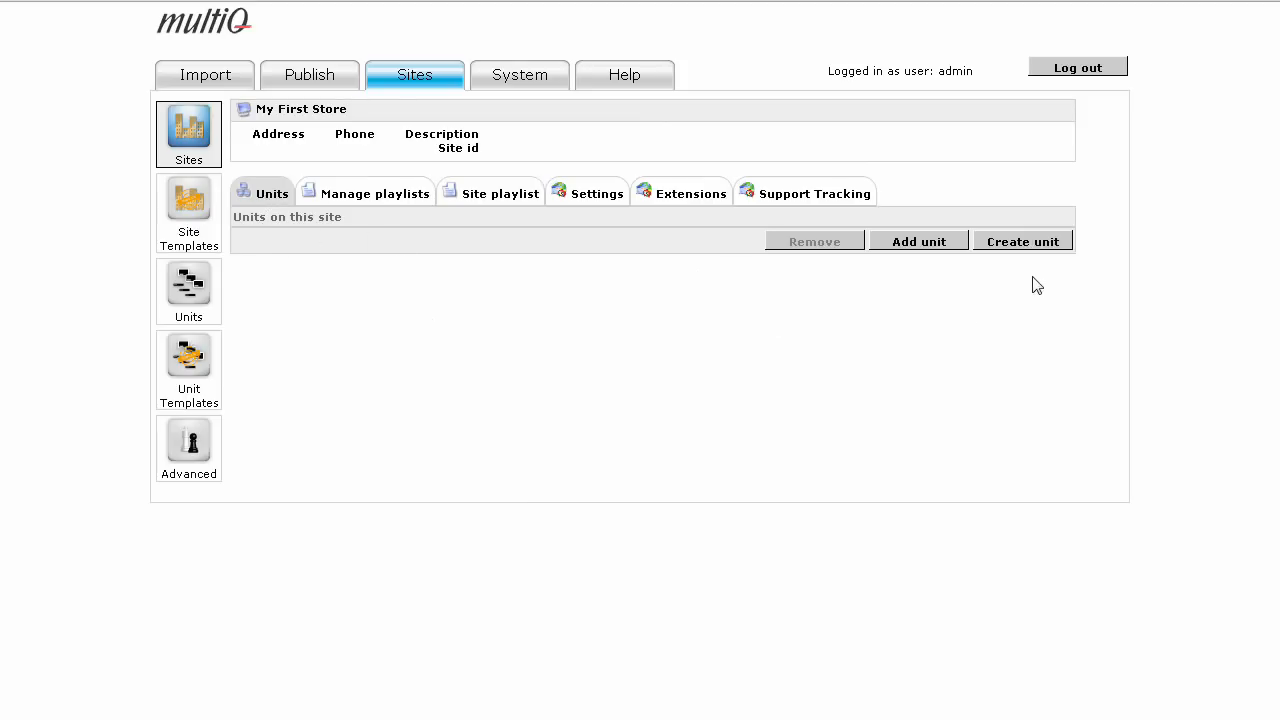
Create a unit on My First Store with mode SXGA - Full screen - landscape(0) and My Web Channel as its primary channel.
click(1040, 243)
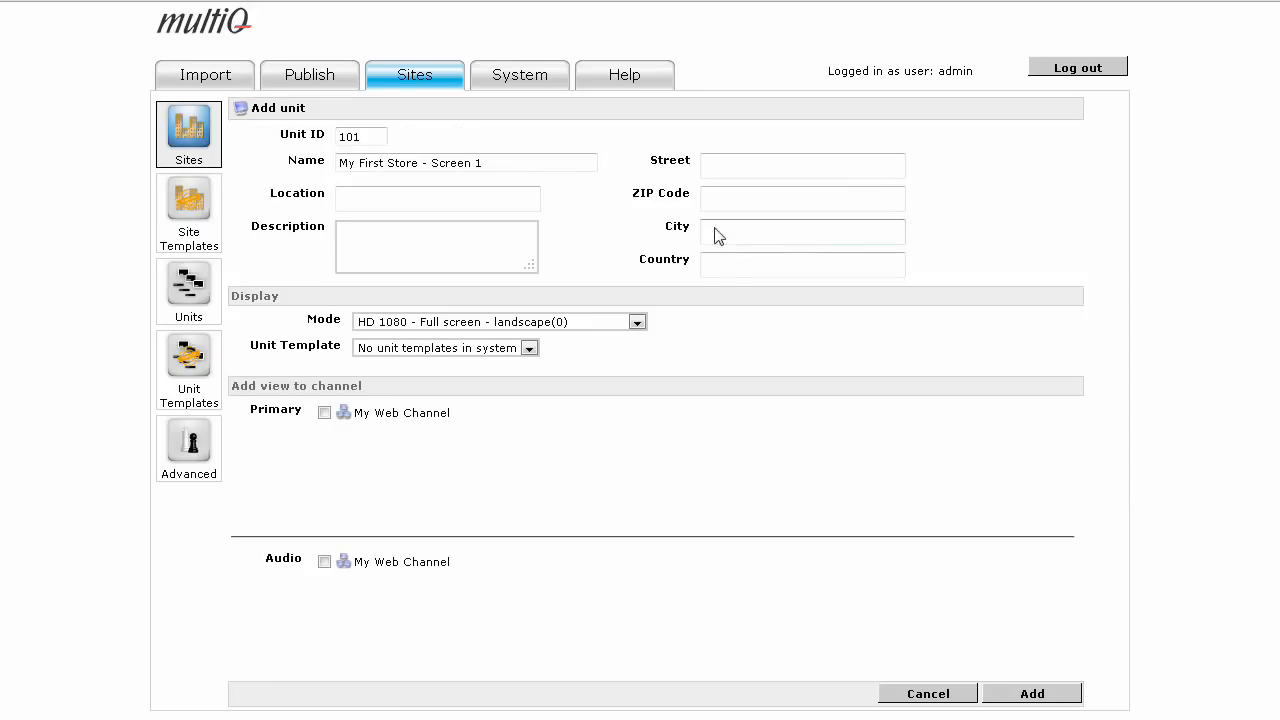
click(388, 166)
click(637, 324)
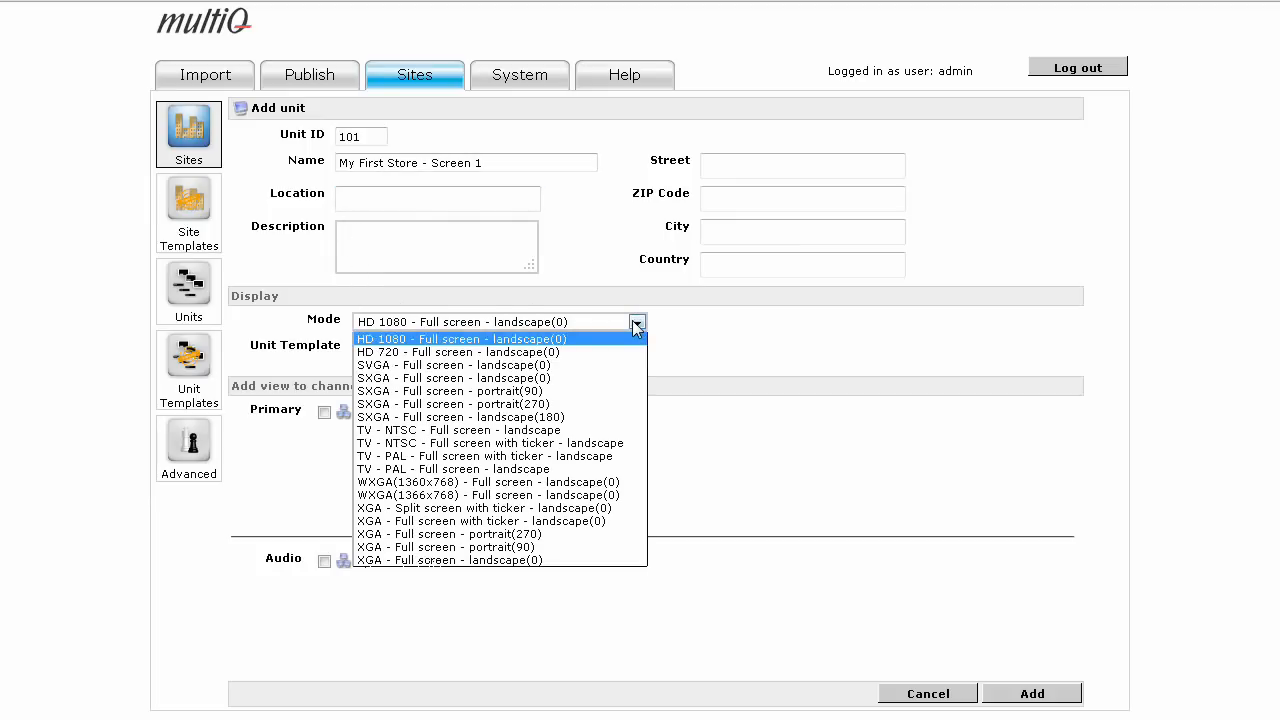
click(621, 378)
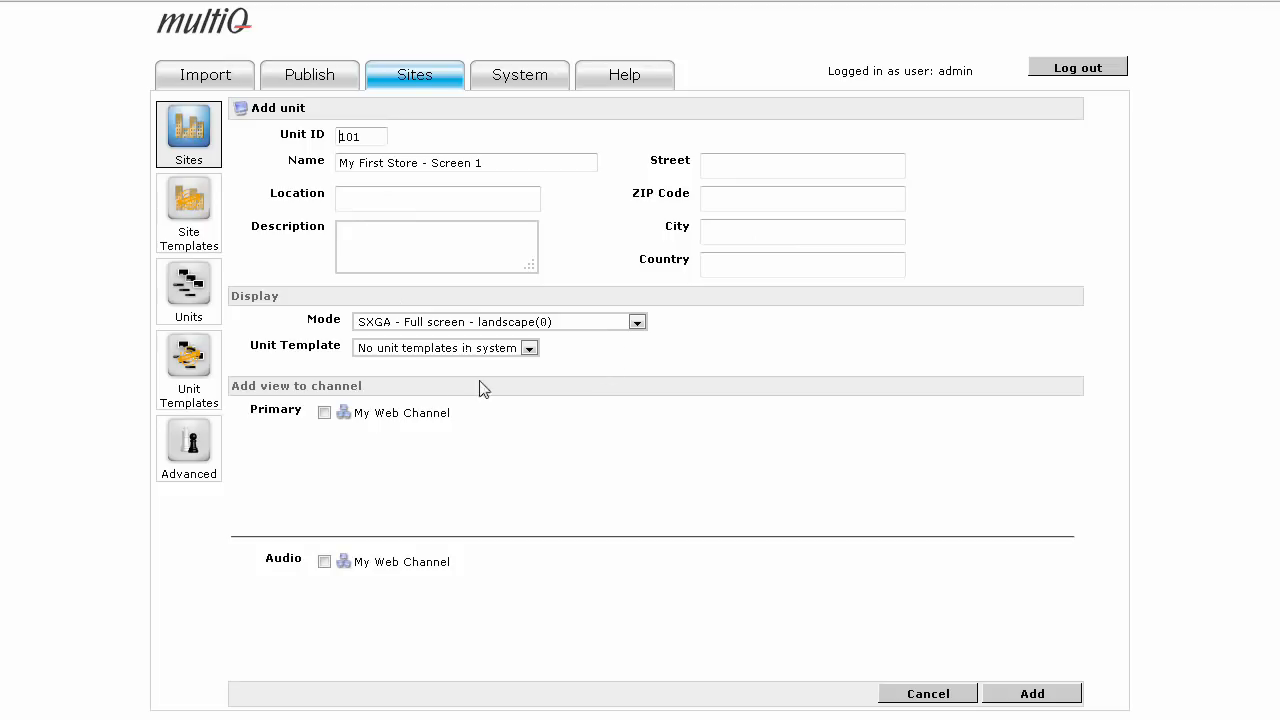
click(325, 414)
click(1016, 704)
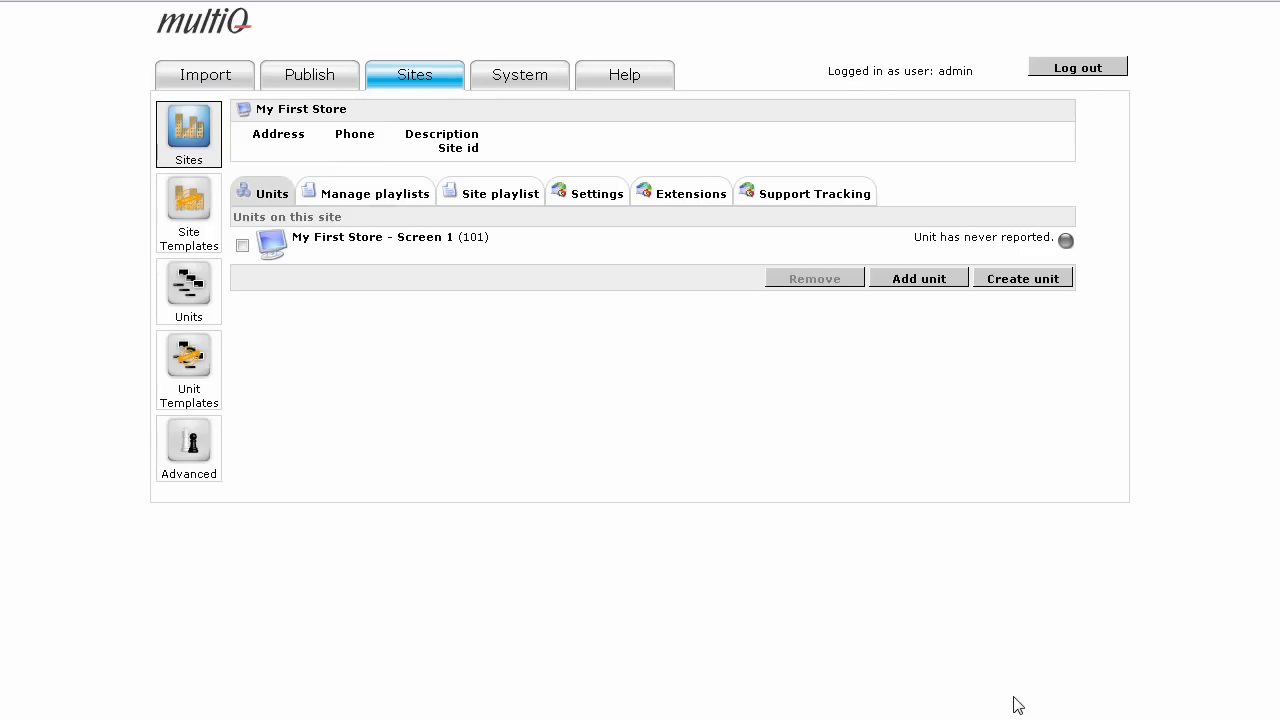
Enable the virtualkeyboard.xpi browser extension for the My First Store - Screen 1 unit, save, and return to its primary media view.
click(424, 240)
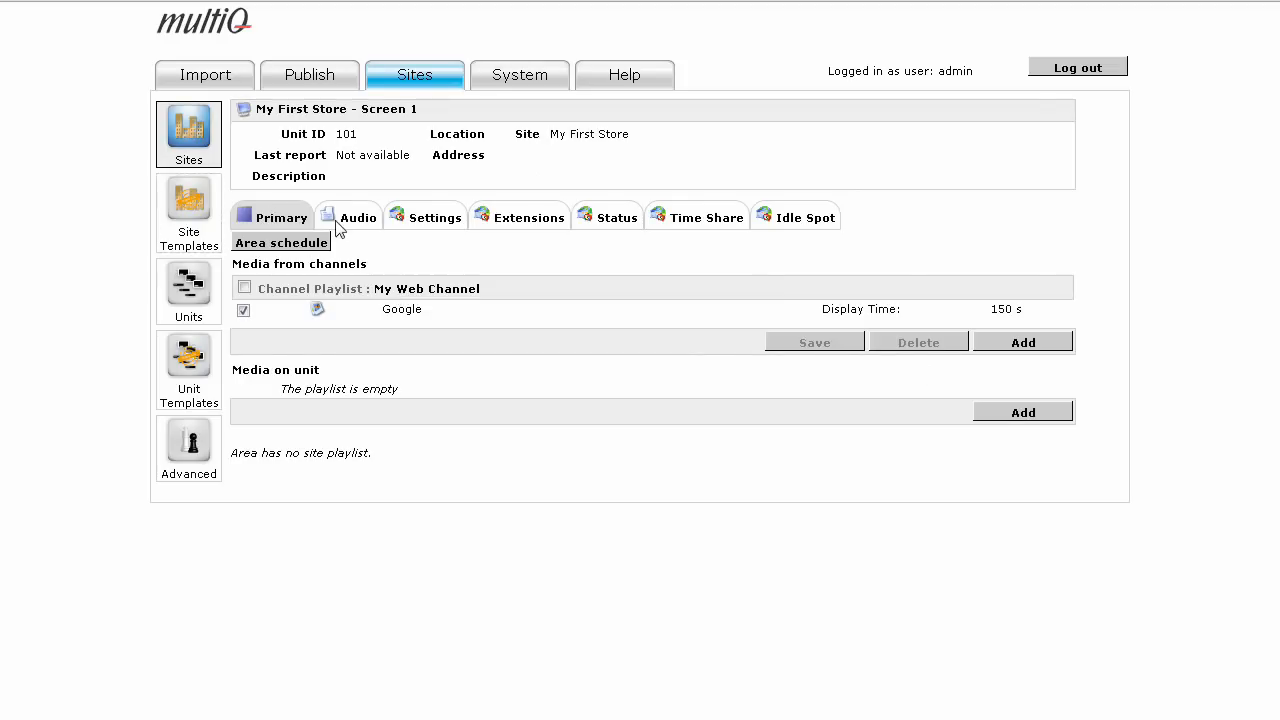
click(528, 220)
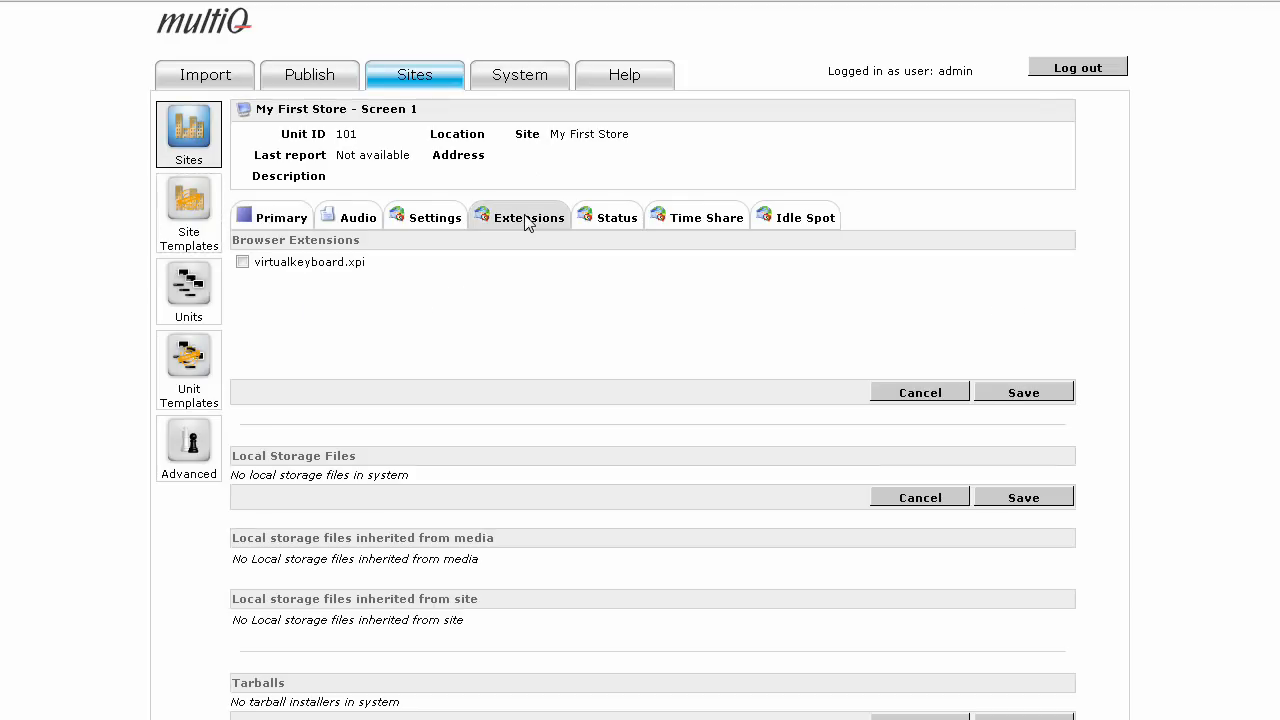
click(242, 263)
click(1027, 394)
click(262, 224)
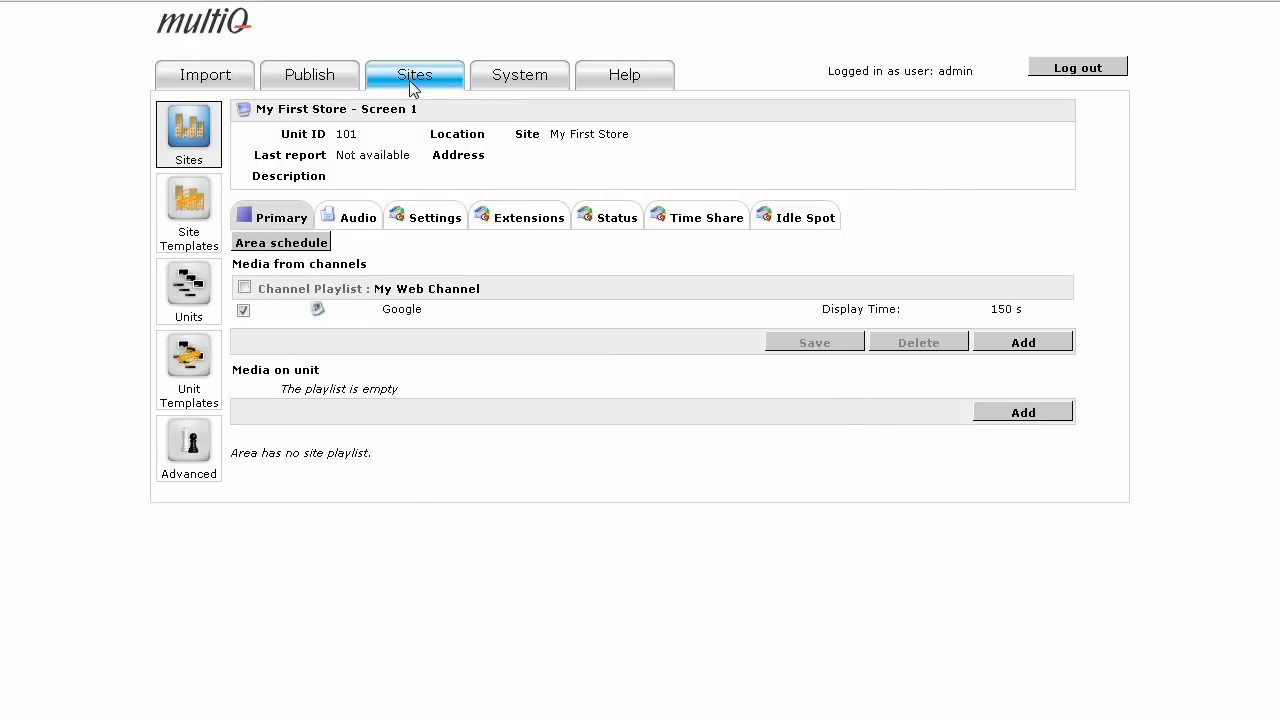
Copy the mediaplayer configuration's script URL, script user and script password from the system settings.
click(524, 78)
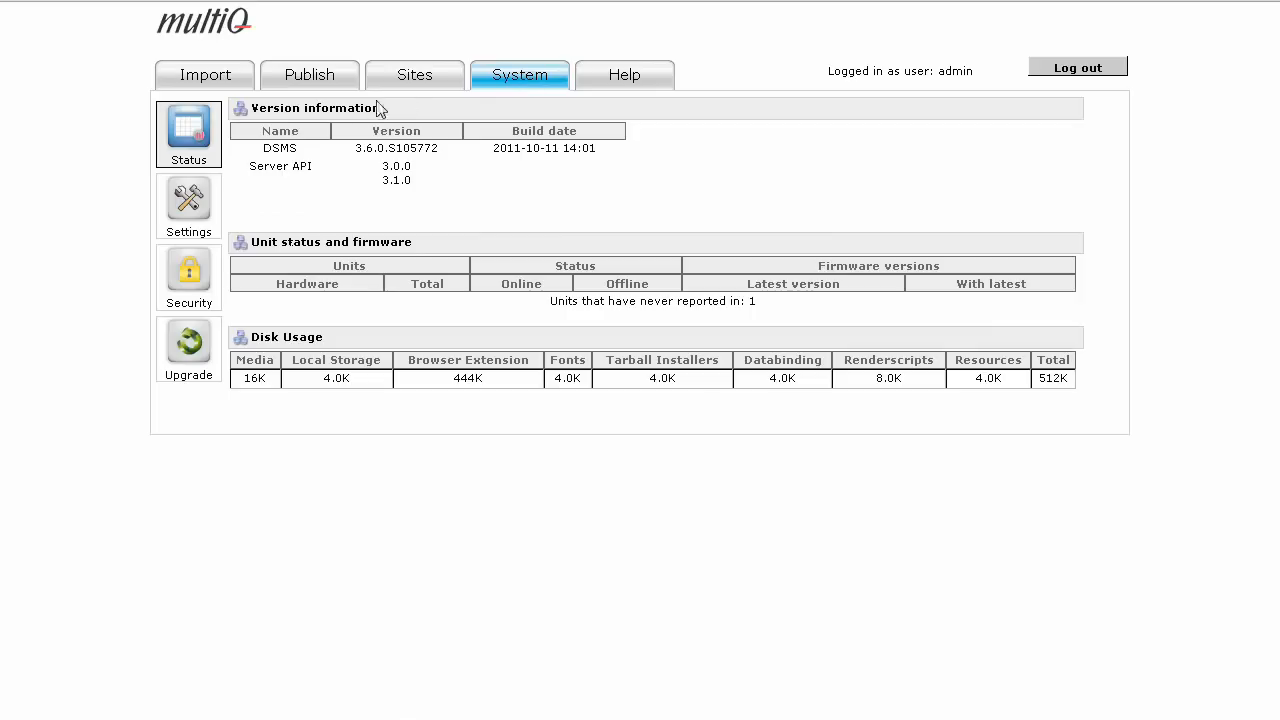
click(203, 212)
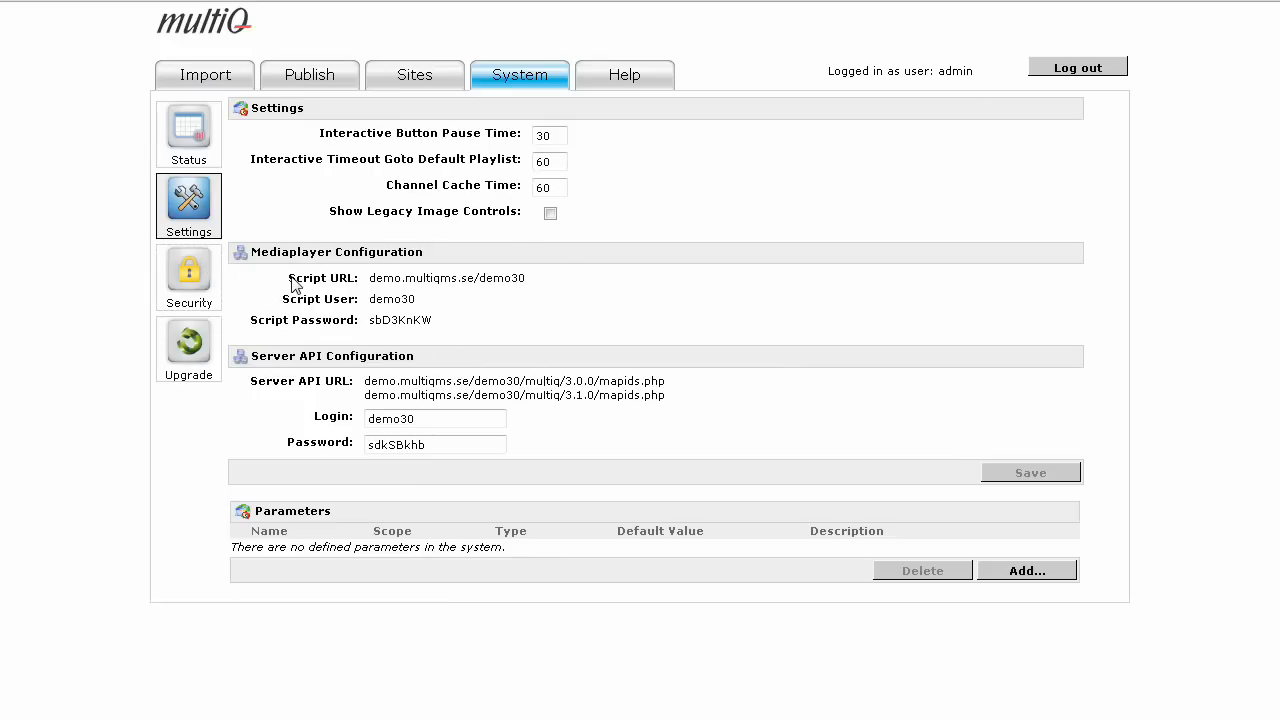
drag(289, 280, 420, 323)
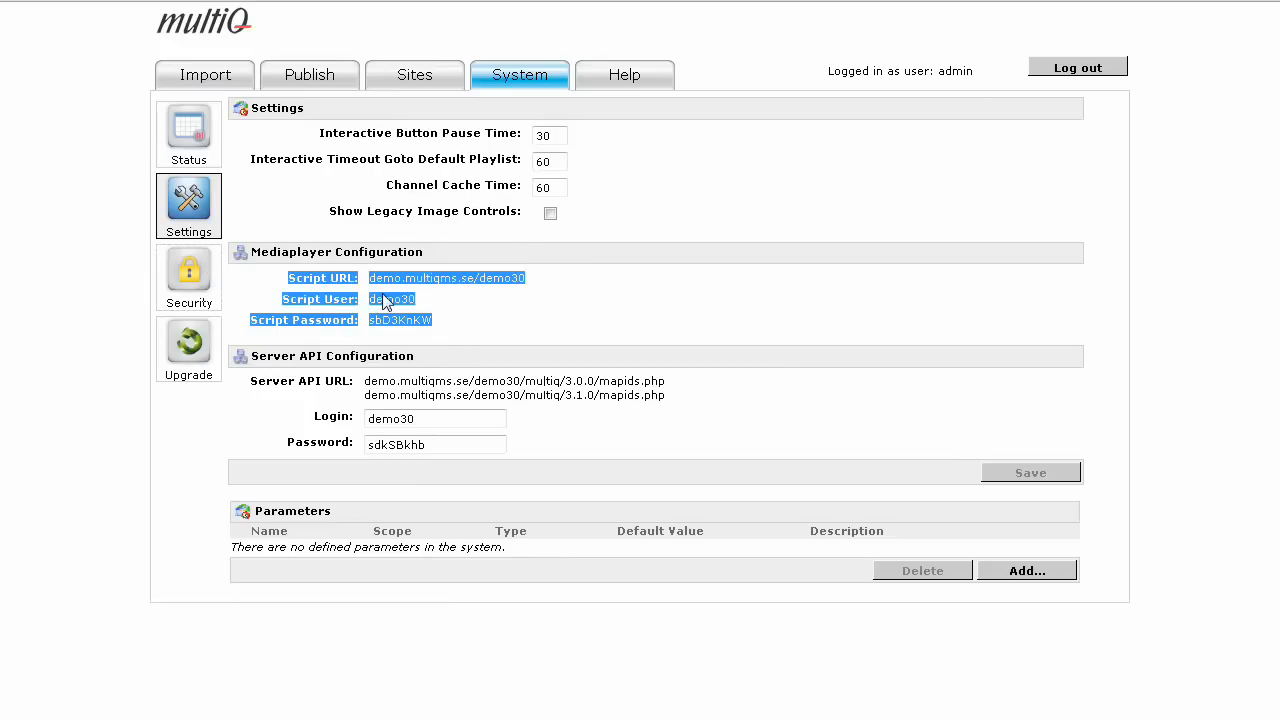
right_click(386, 302)
click(438, 333)
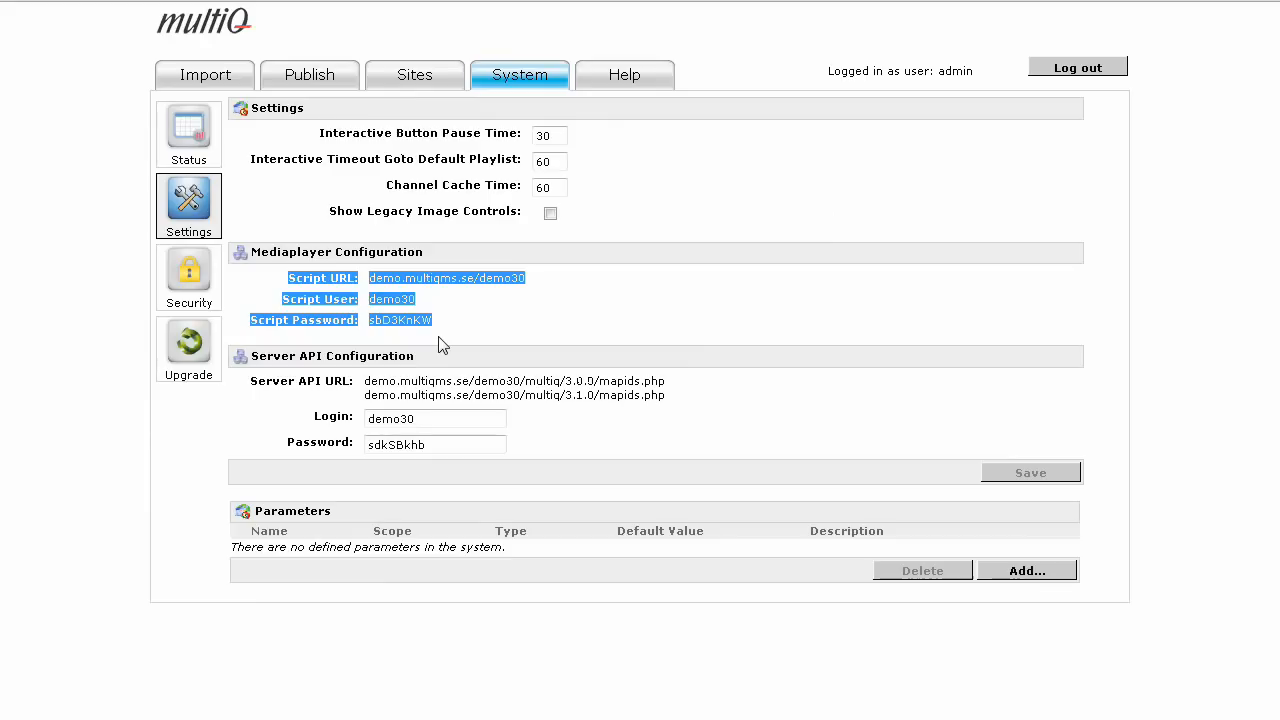